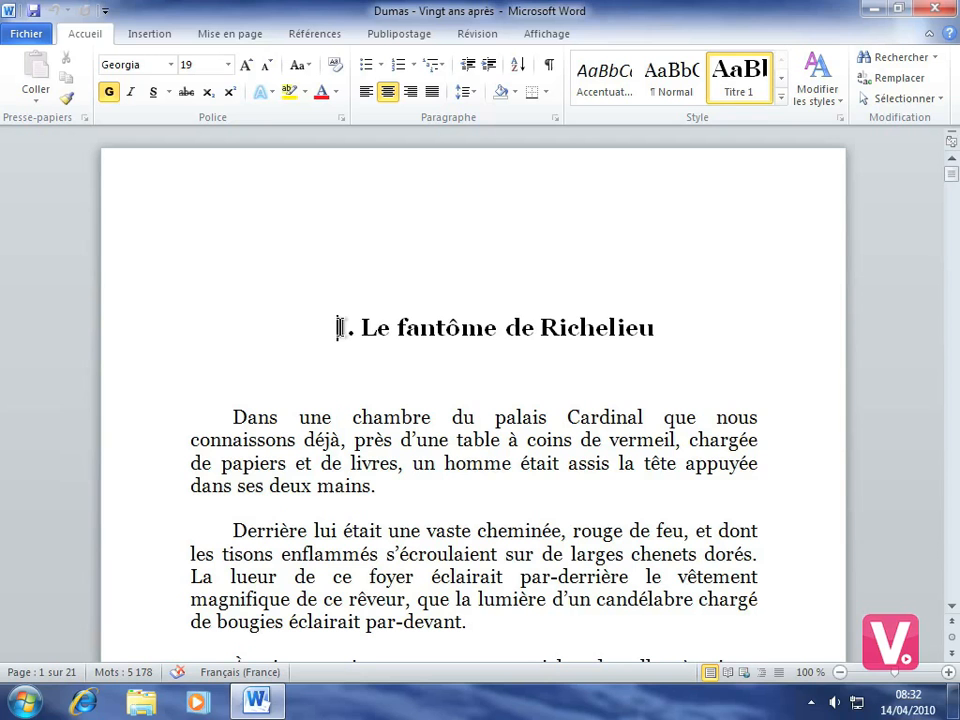
# Add a bookmark named titre to the chapter heading "I. Le fantôme de Richelieu".
pyautogui.moveTo(338, 327); pyautogui.dragTo(646, 343)
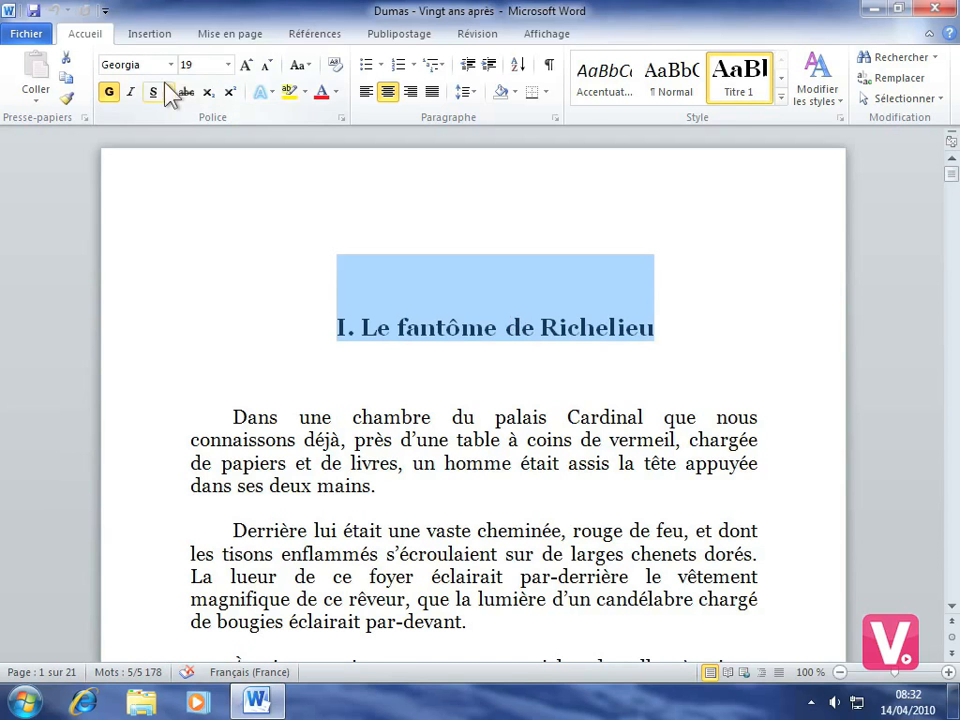
pyautogui.click(155, 36)
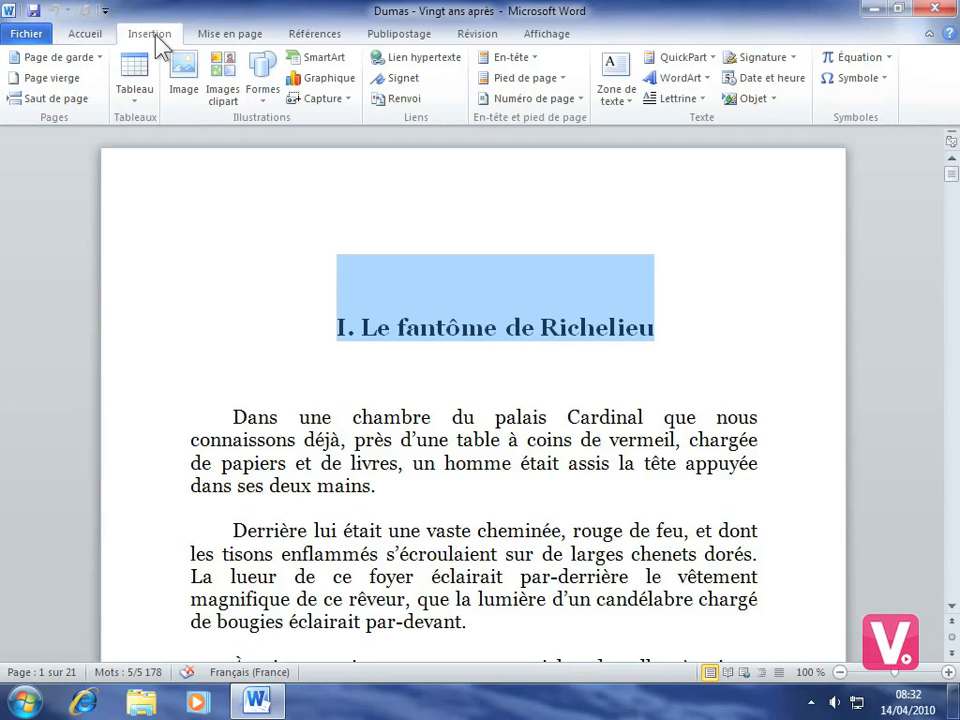
pyautogui.click(405, 84)
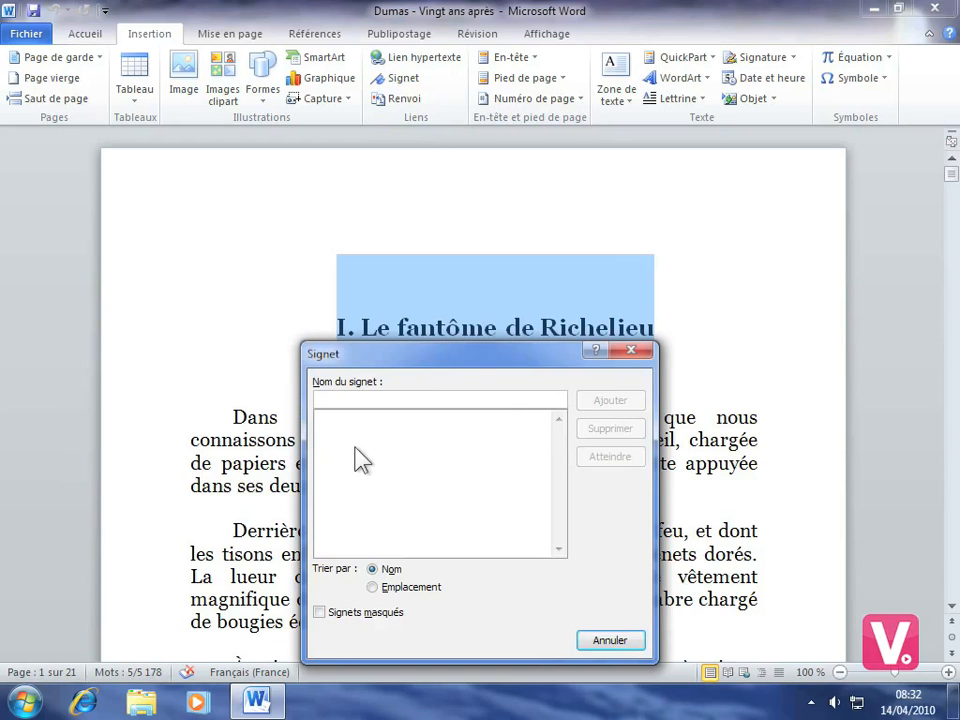
pyautogui.write('titre')
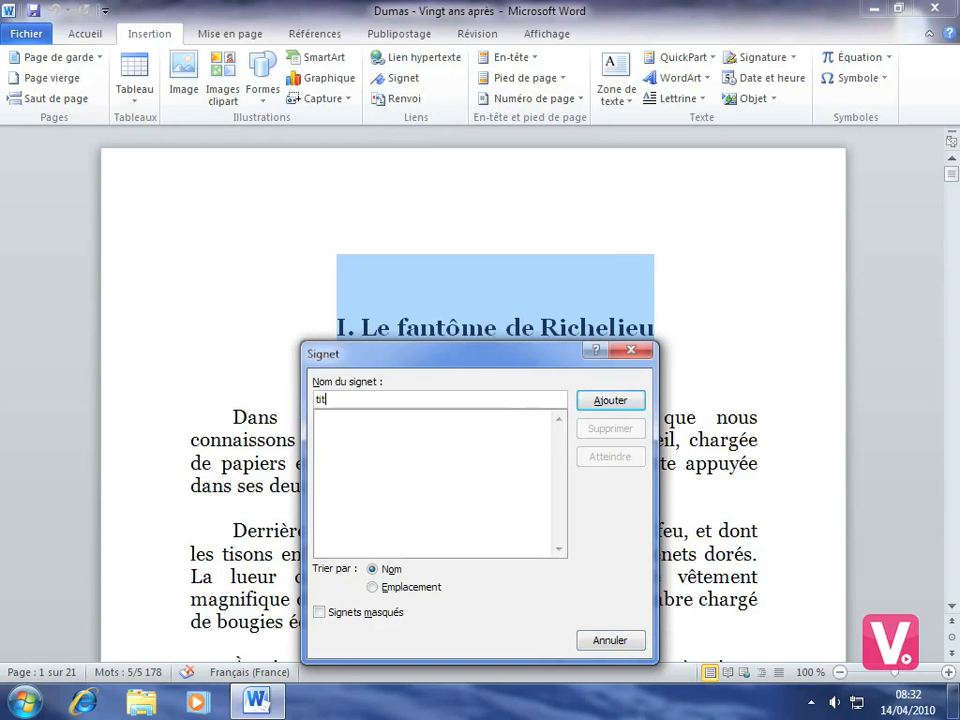
pyautogui.click(614, 402)
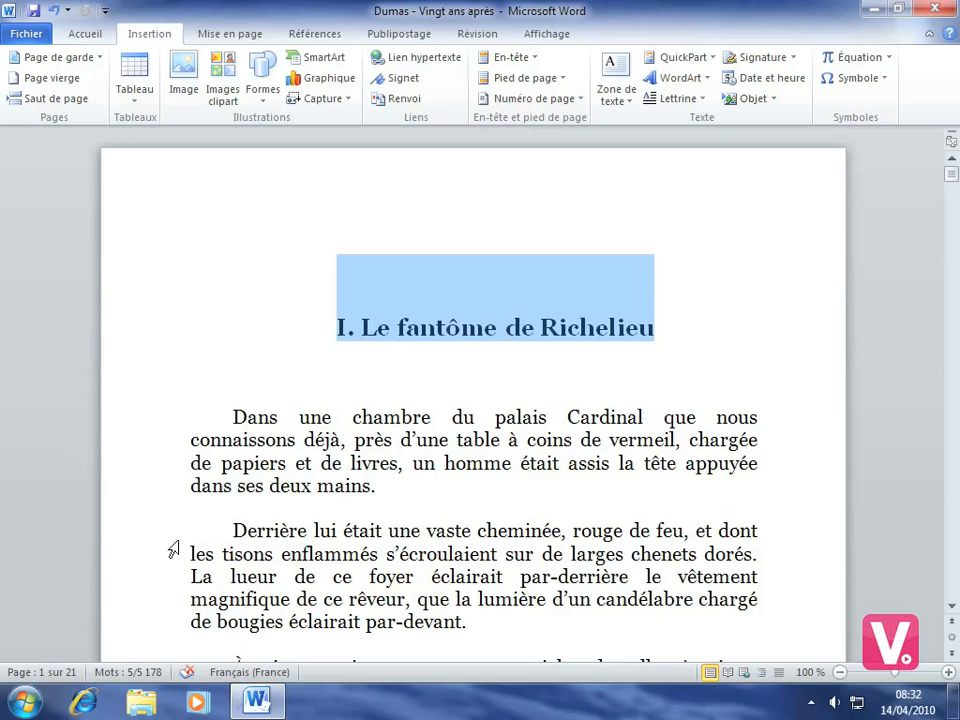
# Add a bookmark named P2 covering the whole second paragraph, which starts with "Derrière lui était une vaste cheminée".
pyautogui.click(146, 543)
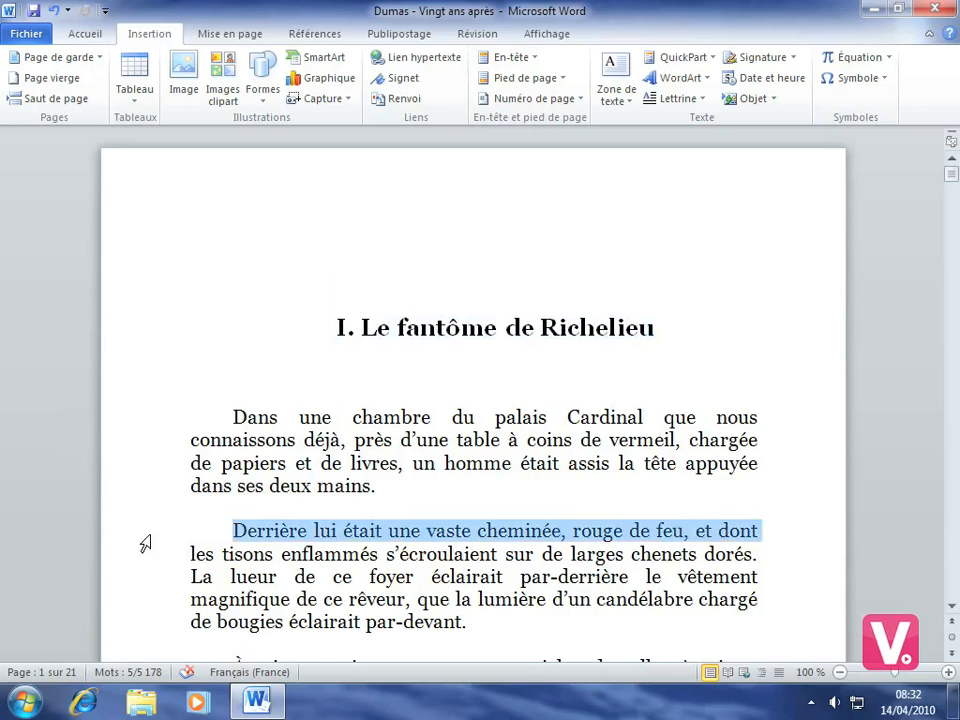
pyautogui.moveTo(146, 543); pyautogui.dragTo(139, 626)
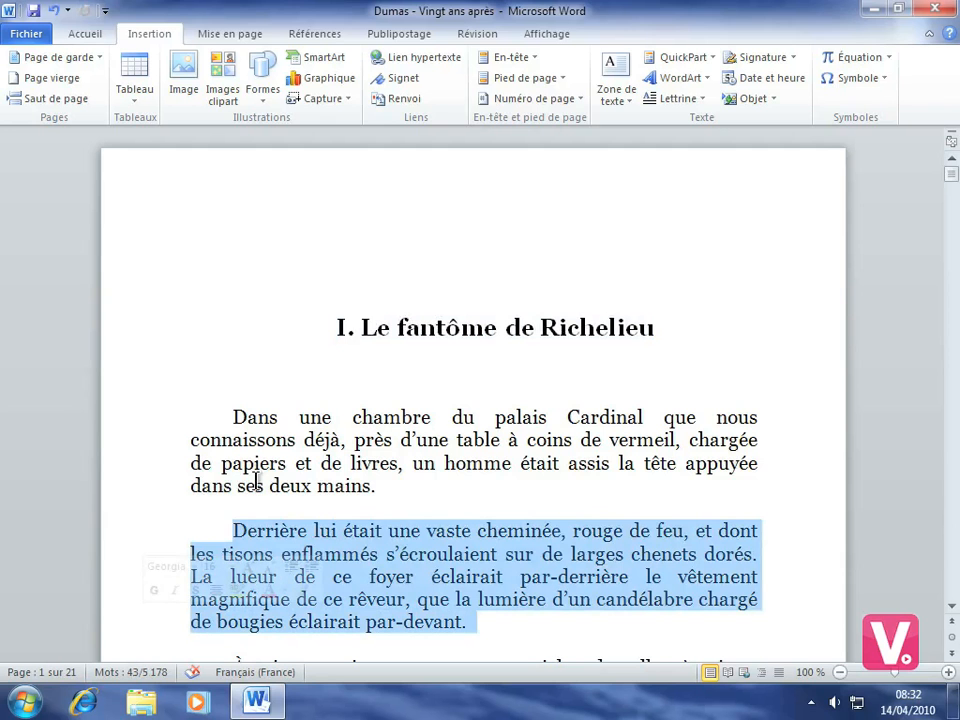
pyautogui.click(400, 80)
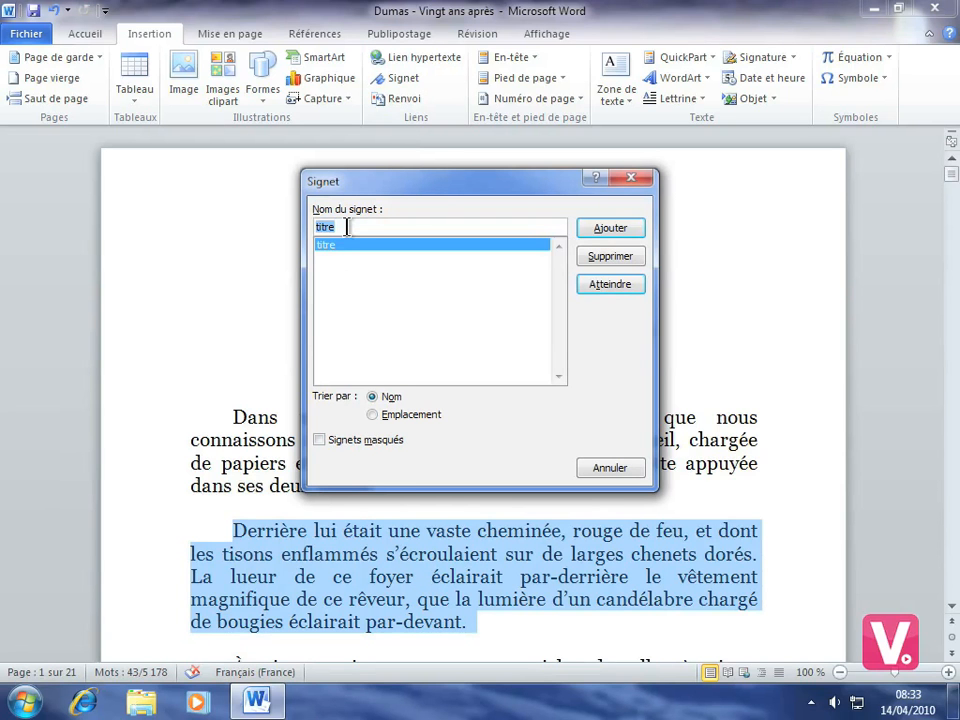
pyautogui.write('P2')
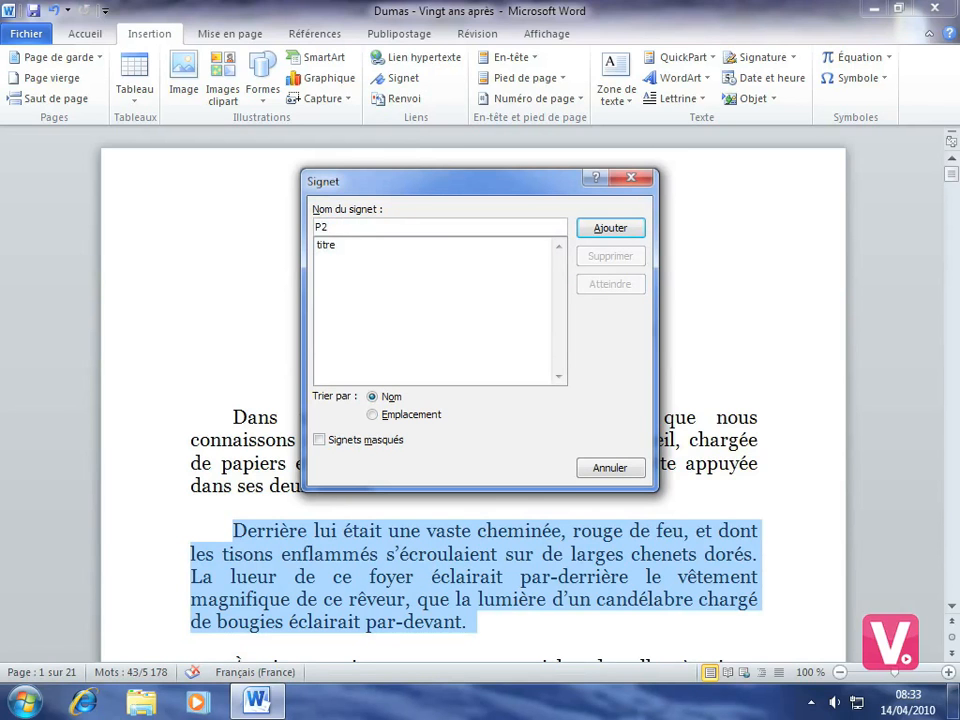
pyautogui.click(615, 232)
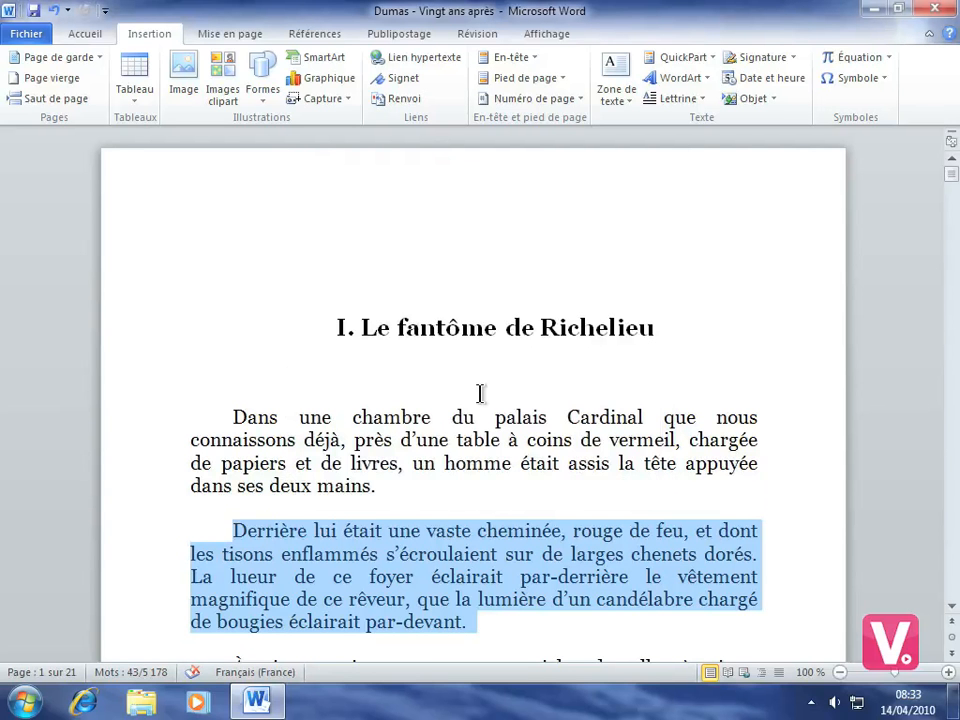
# Add a bookmark named P4 covering the whole fourth paragraph, which starts with "Hélas ! c'était bien en effet".
pyautogui.scroll(-5, 480, 393)
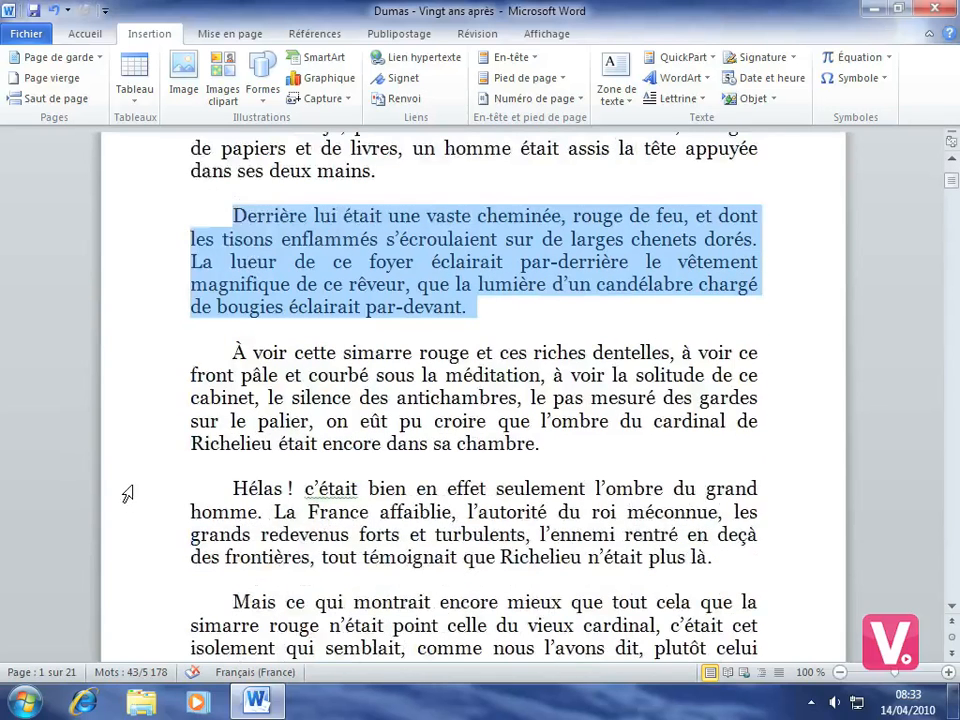
pyautogui.moveTo(129, 492); pyautogui.dragTo(116, 561)
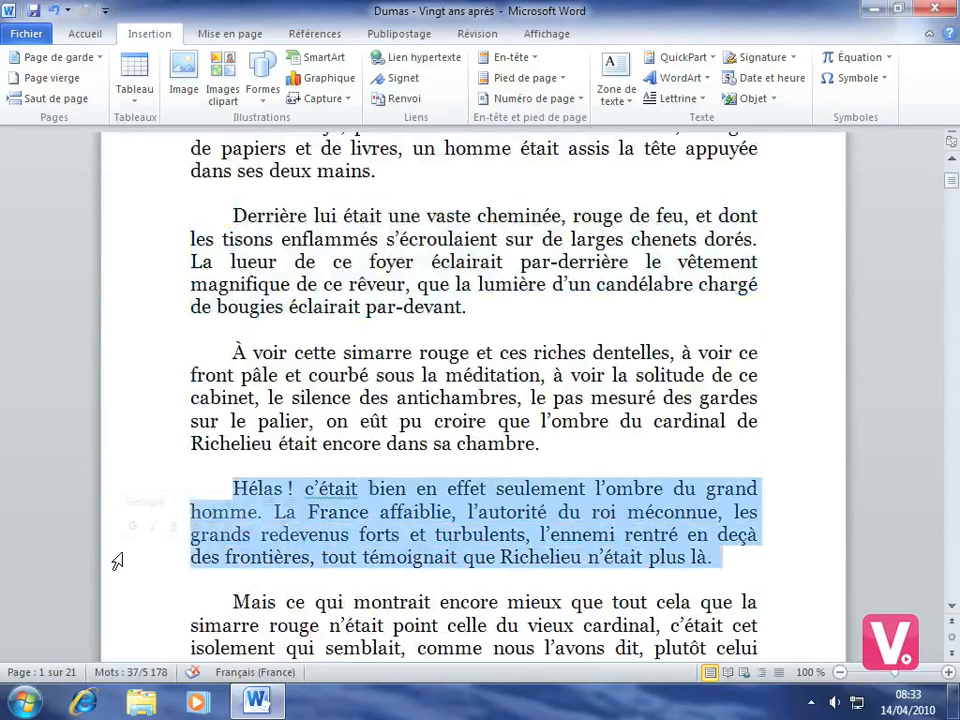
pyautogui.click(405, 80)
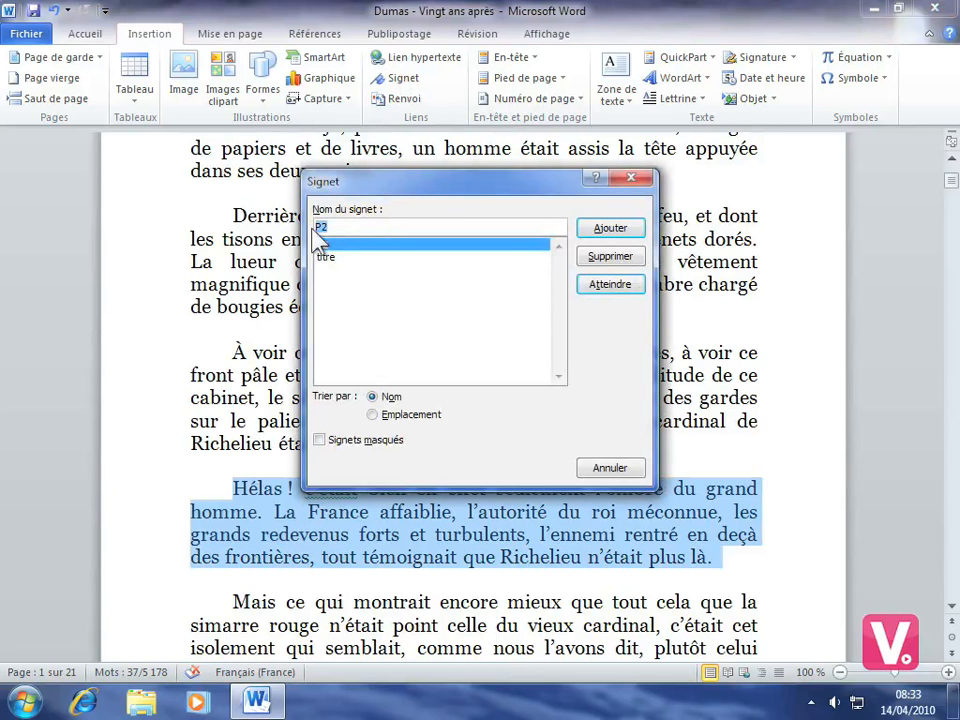
pyautogui.write('P4')
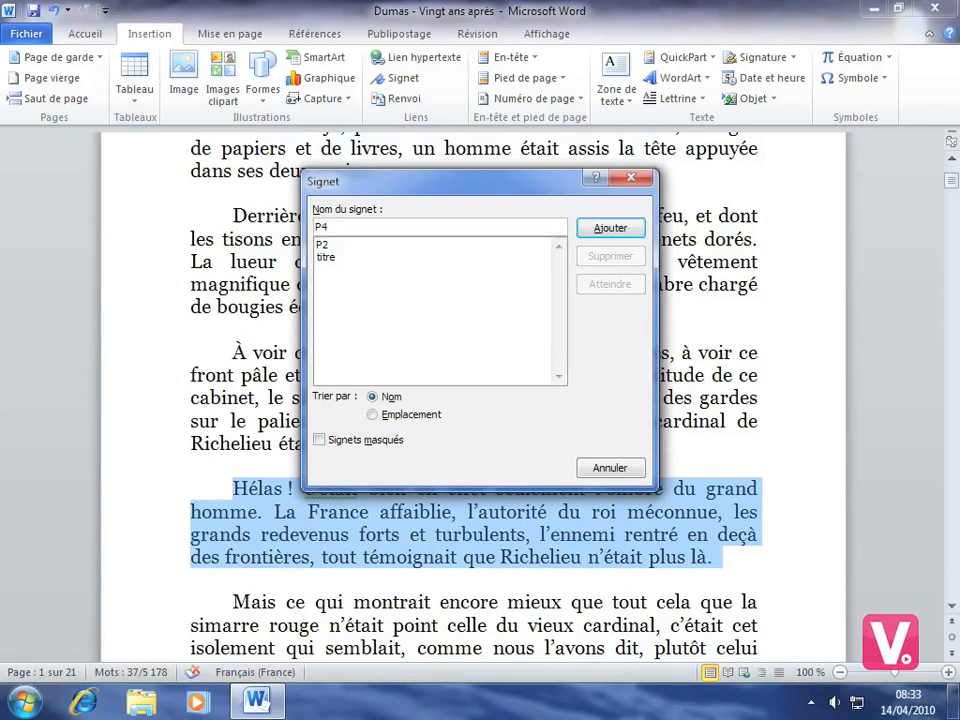
pyautogui.click(612, 230)
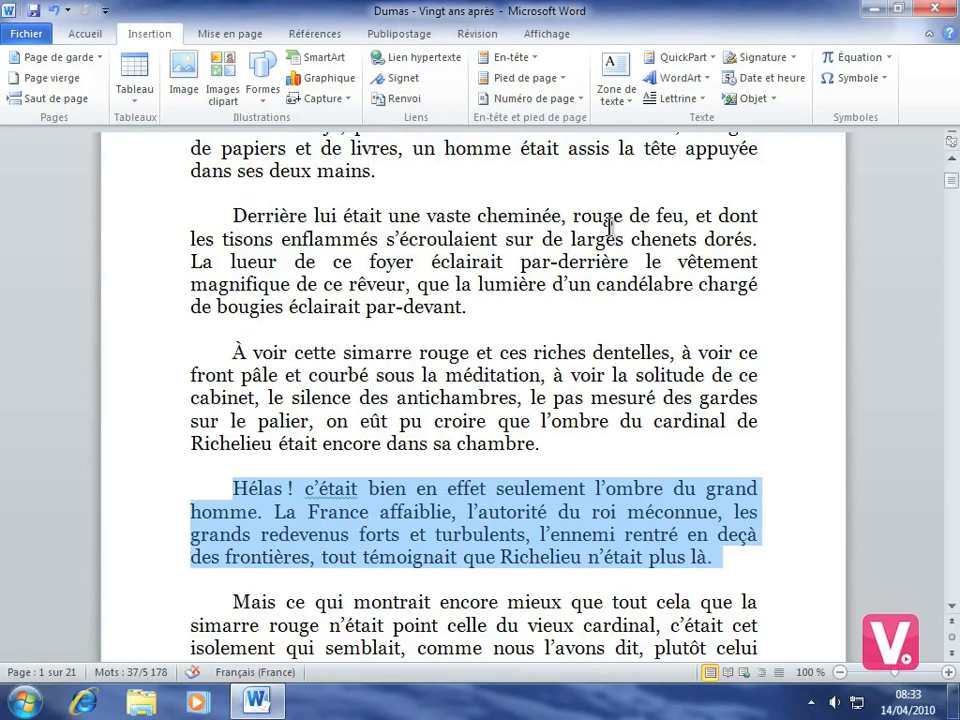
# View the document's bookmark list sorted by location, and set the sorting back to name.
pyautogui.click(405, 80)
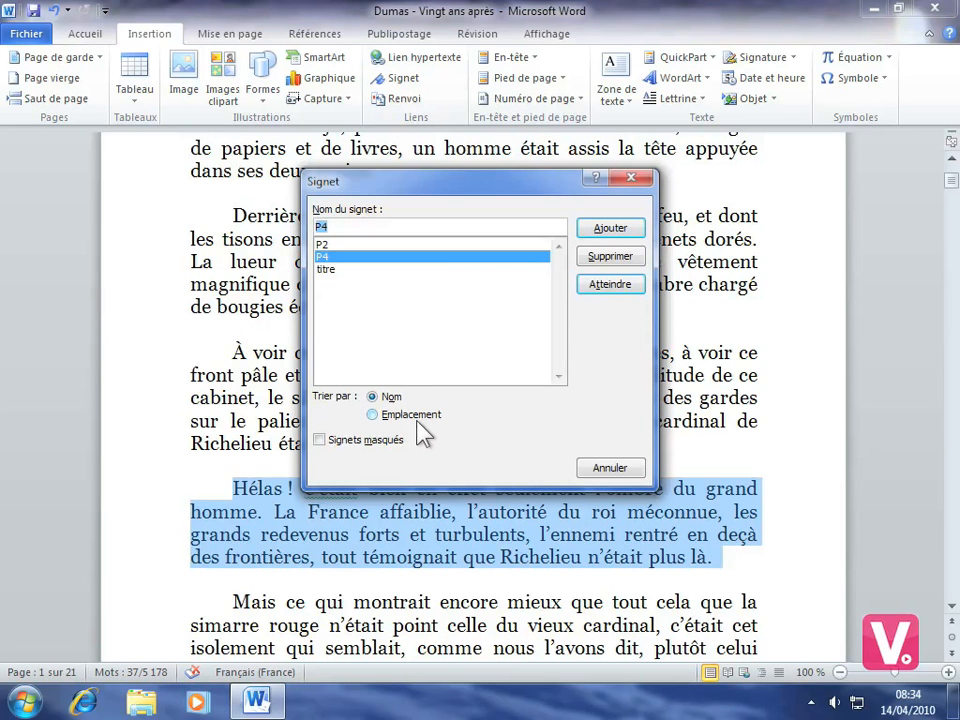
pyautogui.click(373, 414)
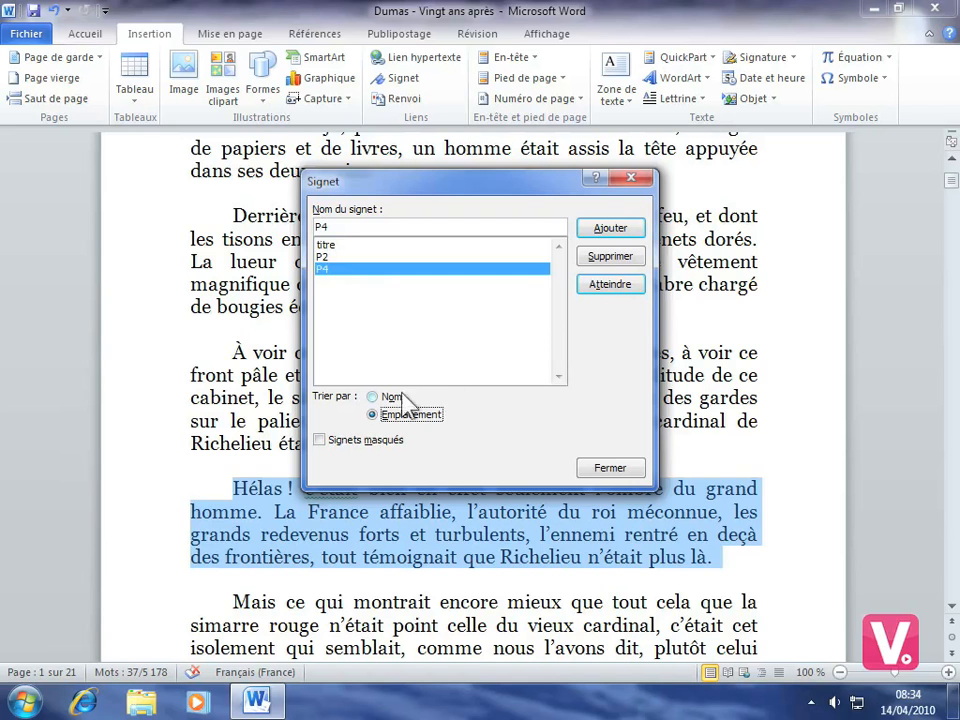
pyautogui.click(374, 398)
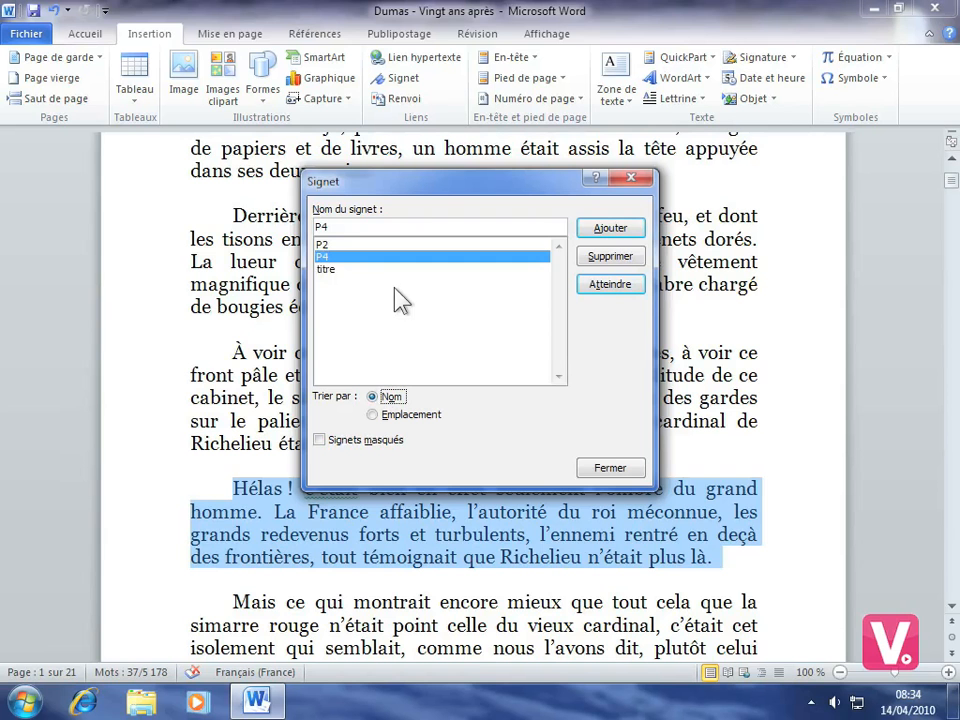
# Go to the titre bookmark from the bookmark list and close the dialog.
pyautogui.click(334, 280)
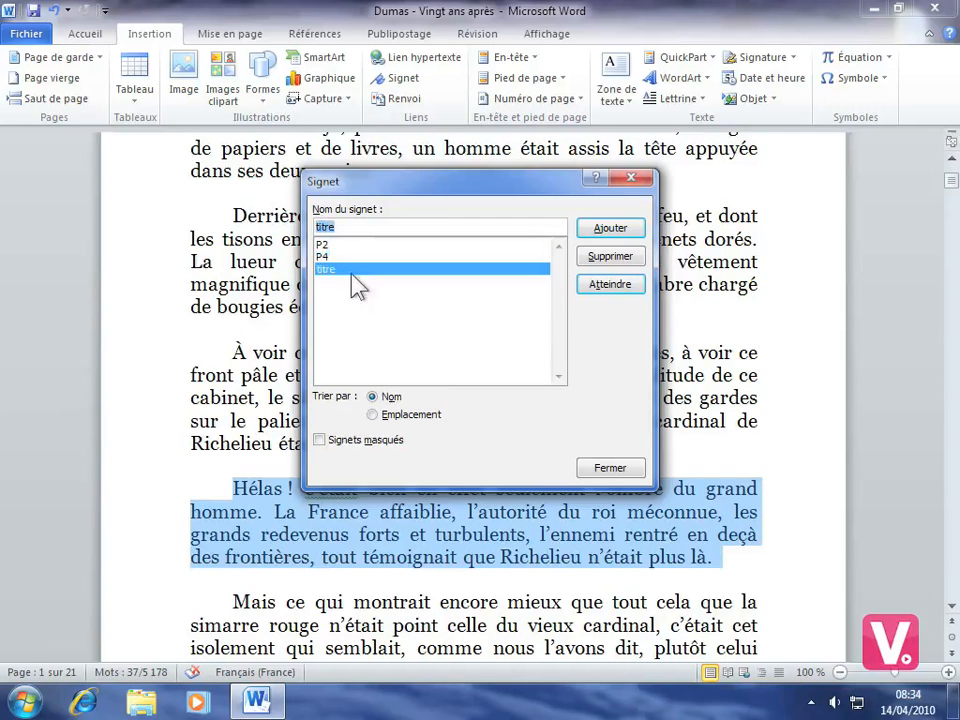
pyautogui.click(614, 286)
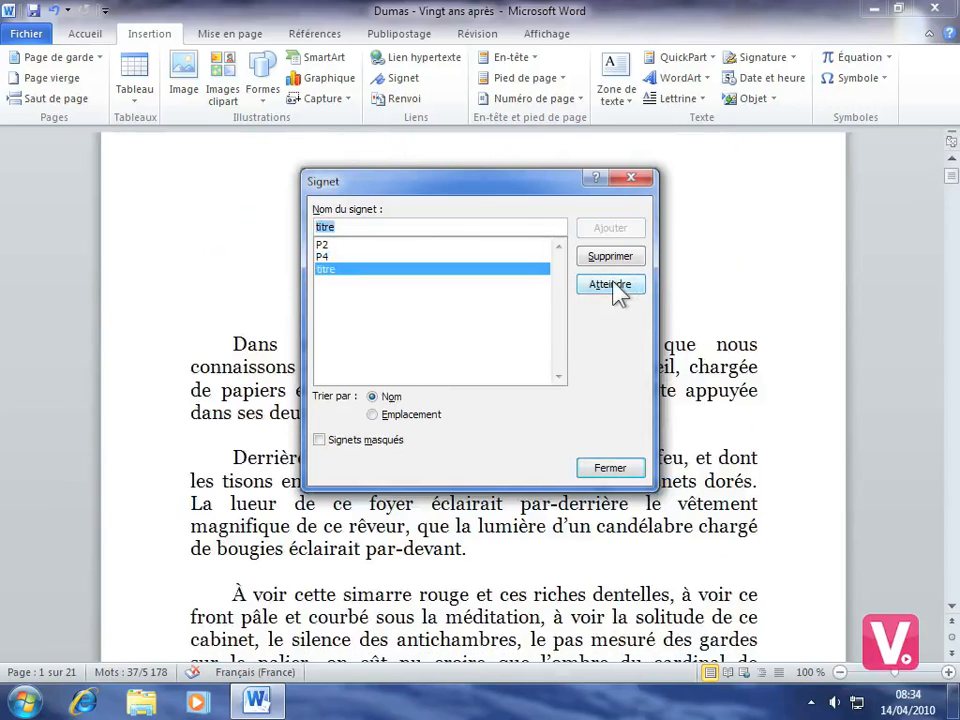
pyautogui.click(610, 468)
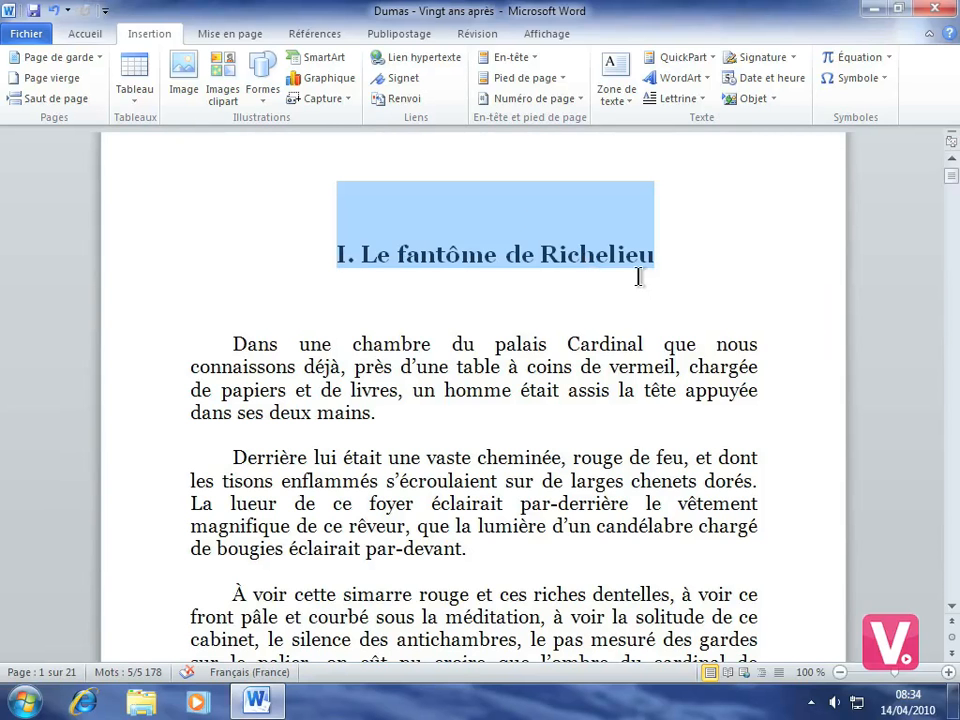
# Reopen the bookmark list, go to the P4 bookmark and close the dialog.
pyautogui.click(400, 78)
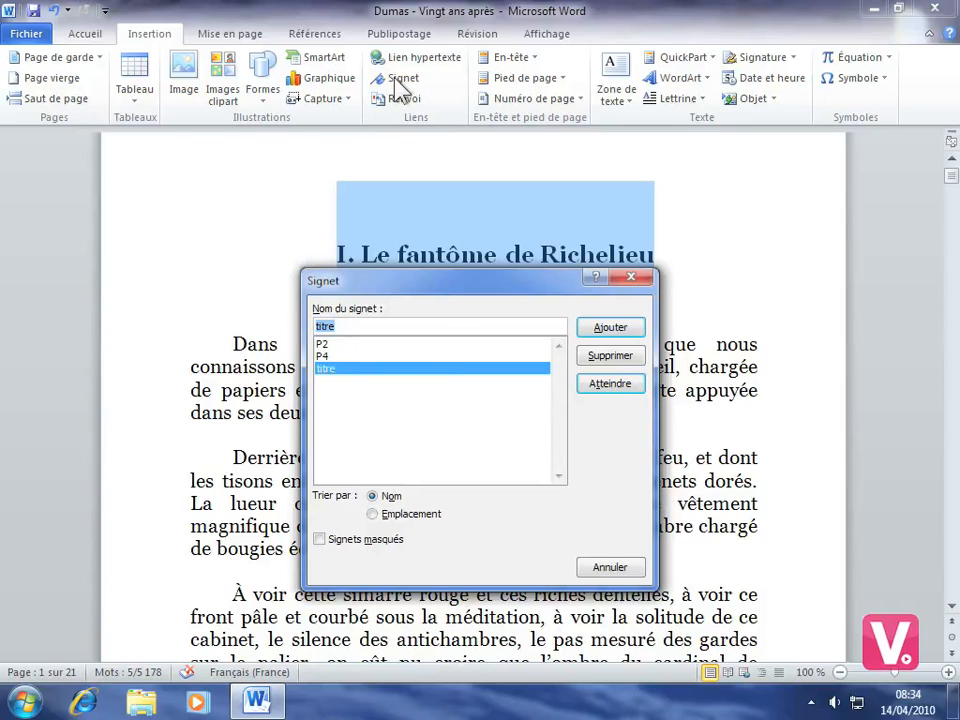
pyautogui.click(328, 357)
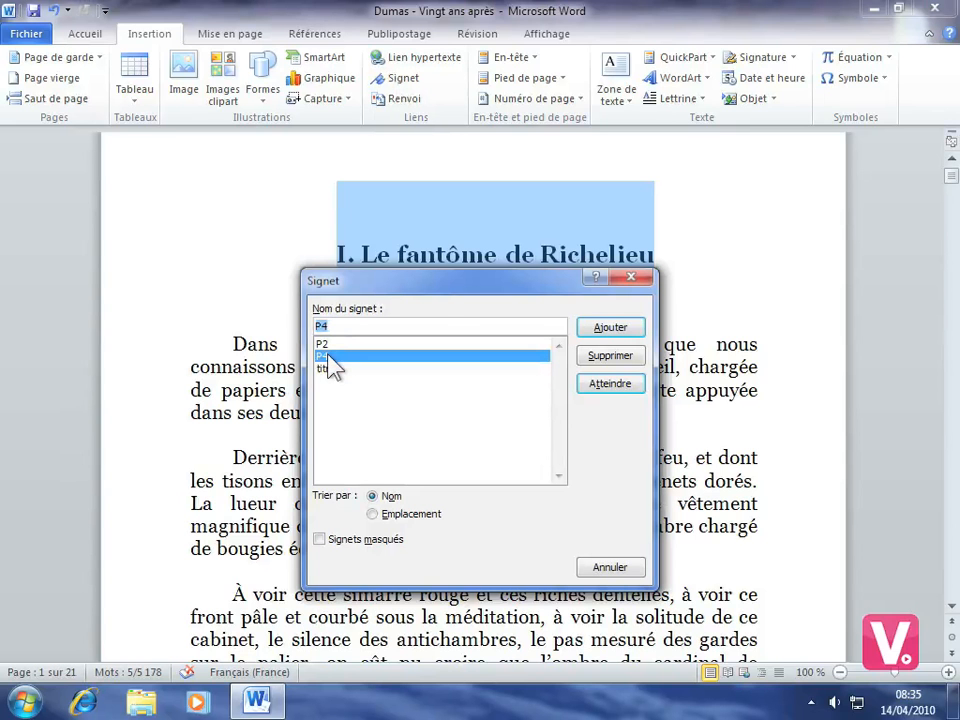
pyautogui.click(620, 390)
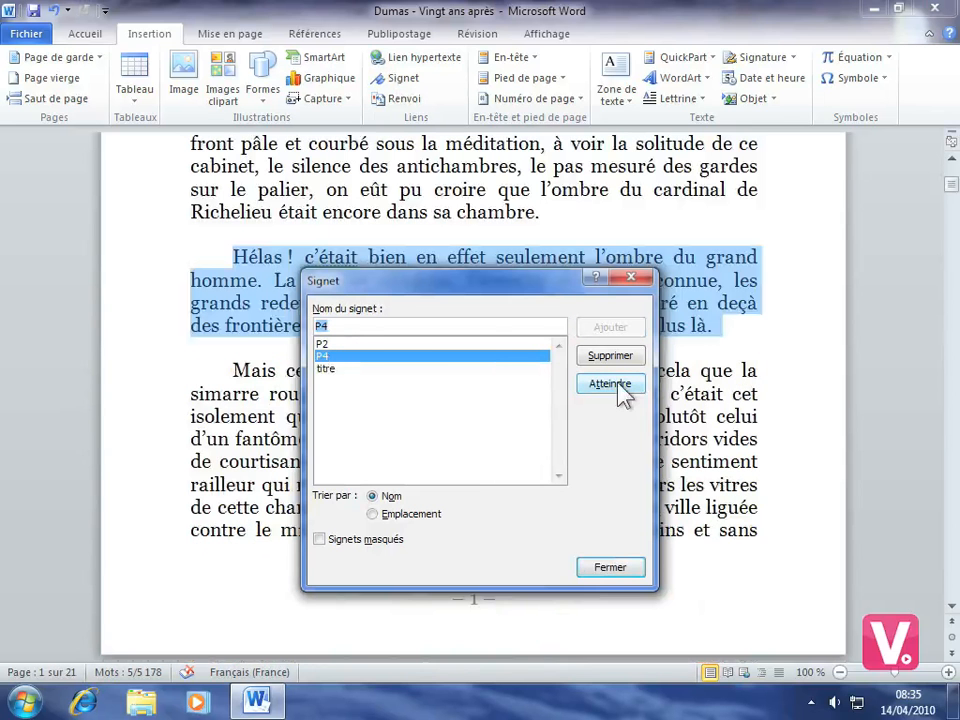
pyautogui.click(606, 569)
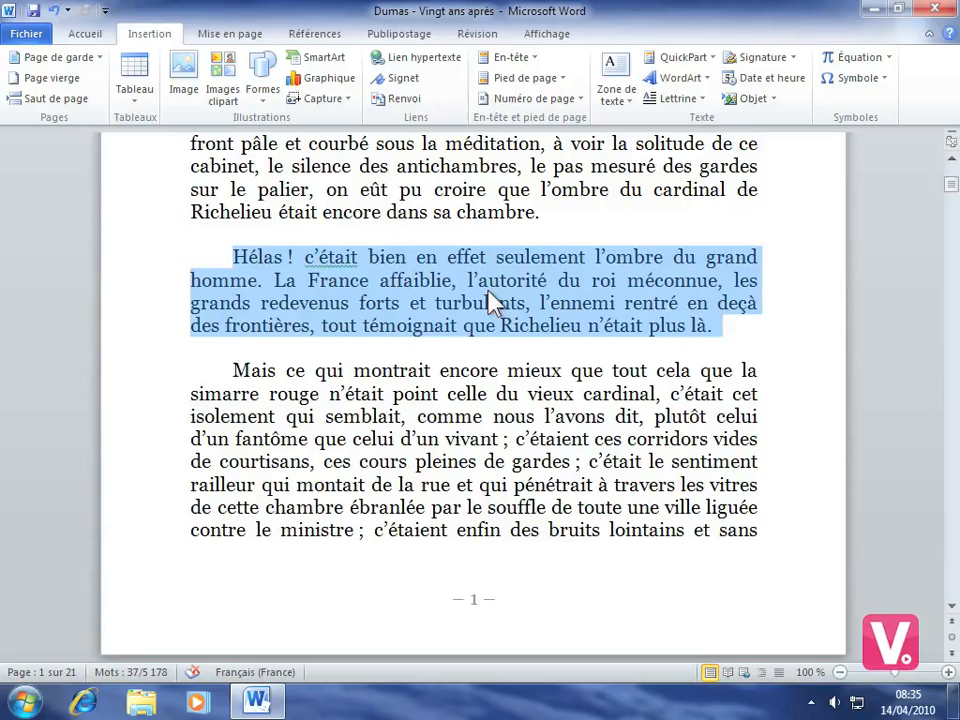
# Turn the word "heureusement" at the start of page 2 into a hyperlink to the titre bookmark and follow the link.
pyautogui.click(951, 607)
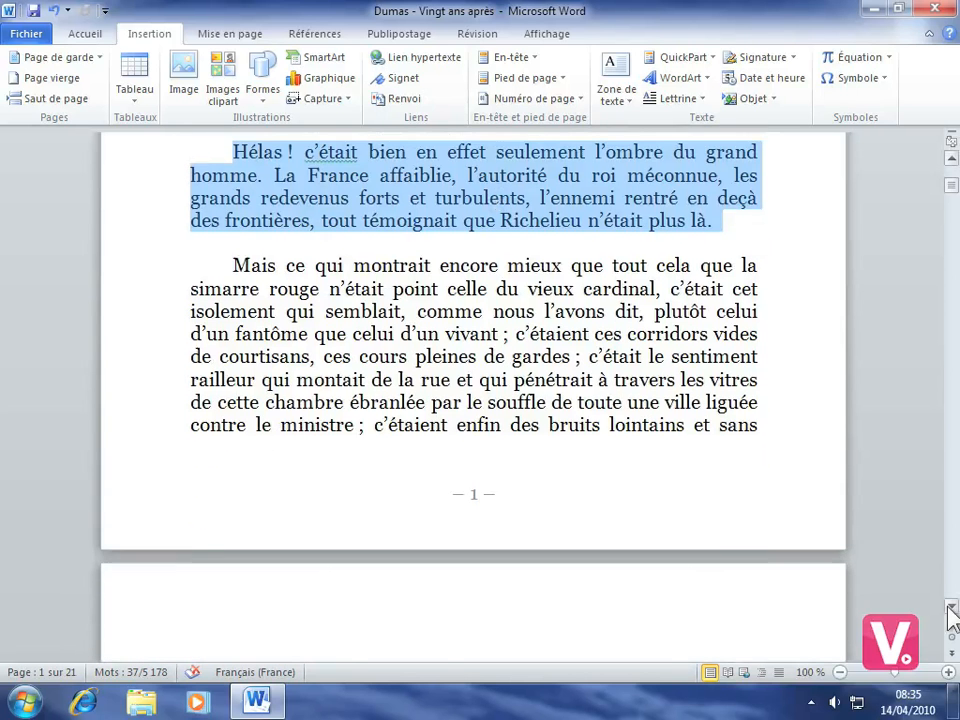
pyautogui.click(950, 607)
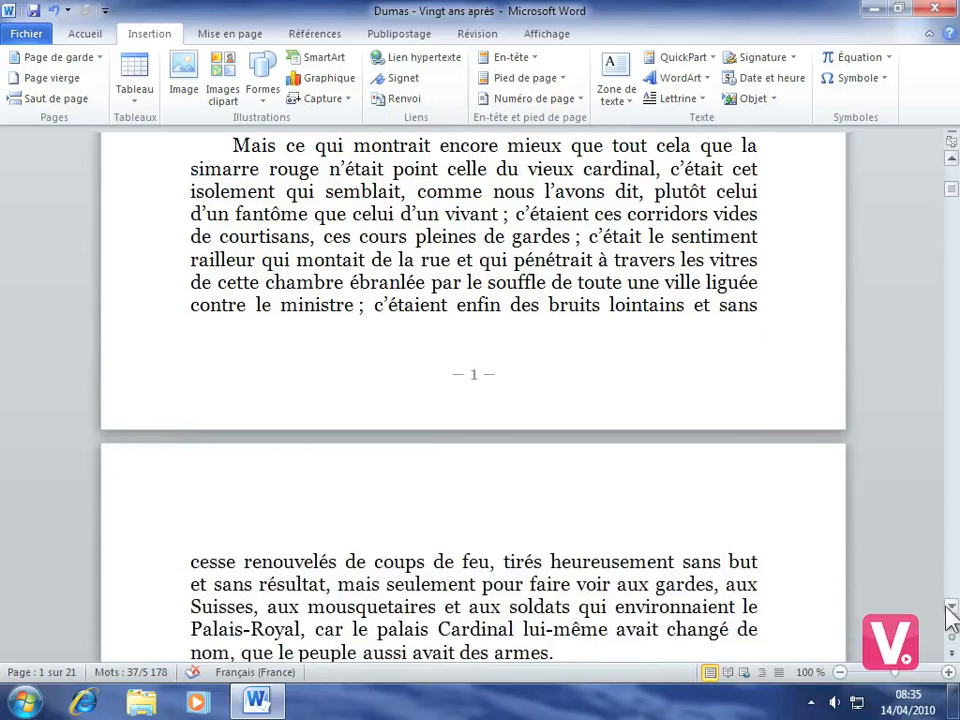
pyautogui.doubleClick(606, 562)
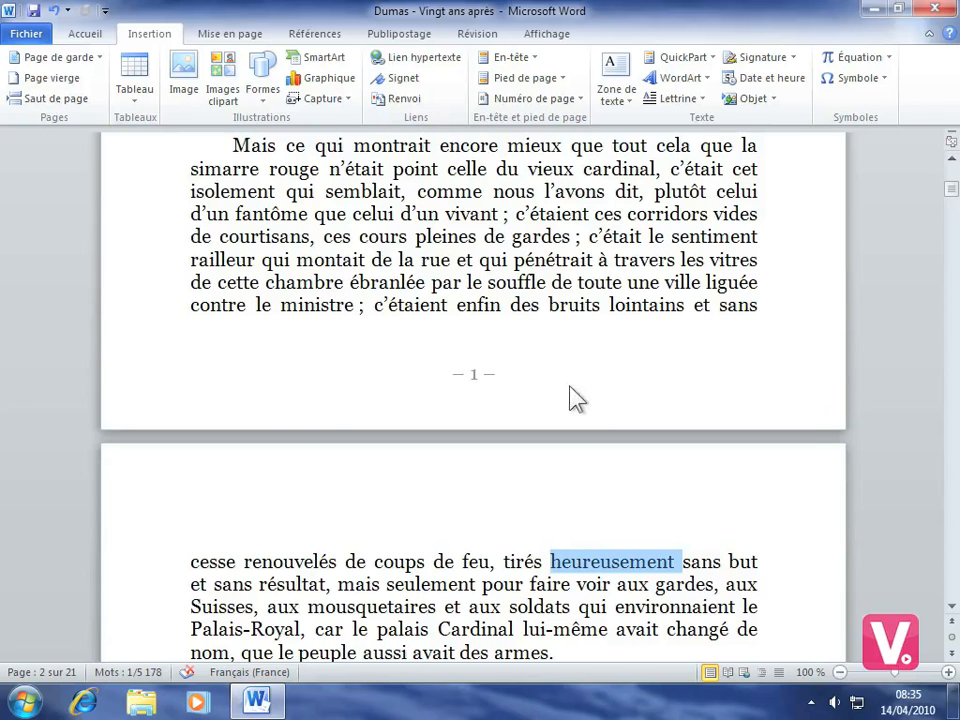
pyautogui.click(425, 60)
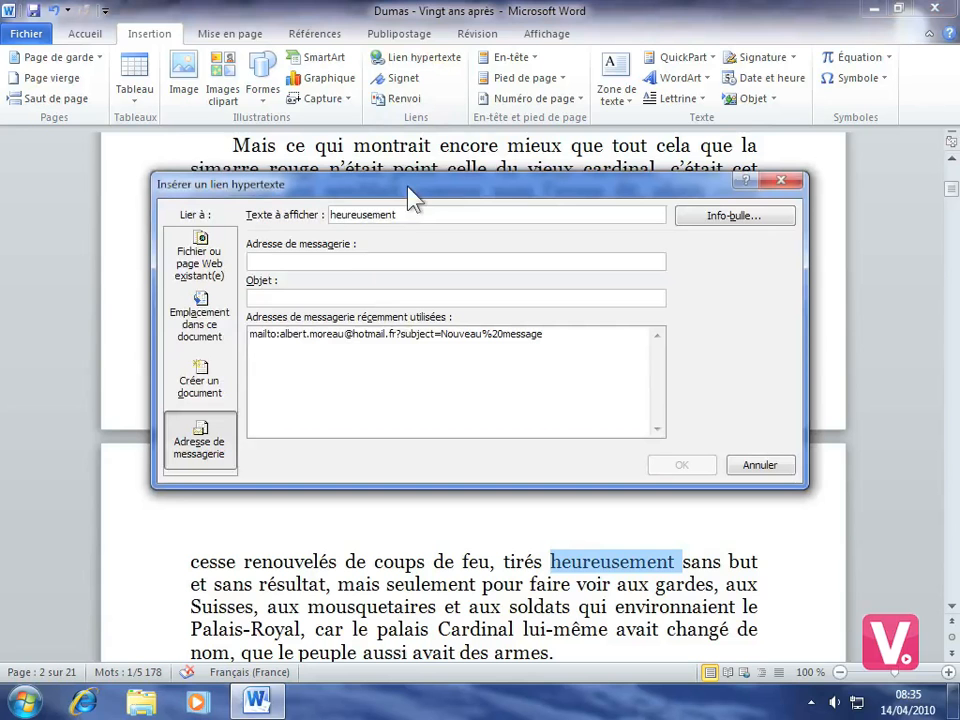
pyautogui.click(218, 322)
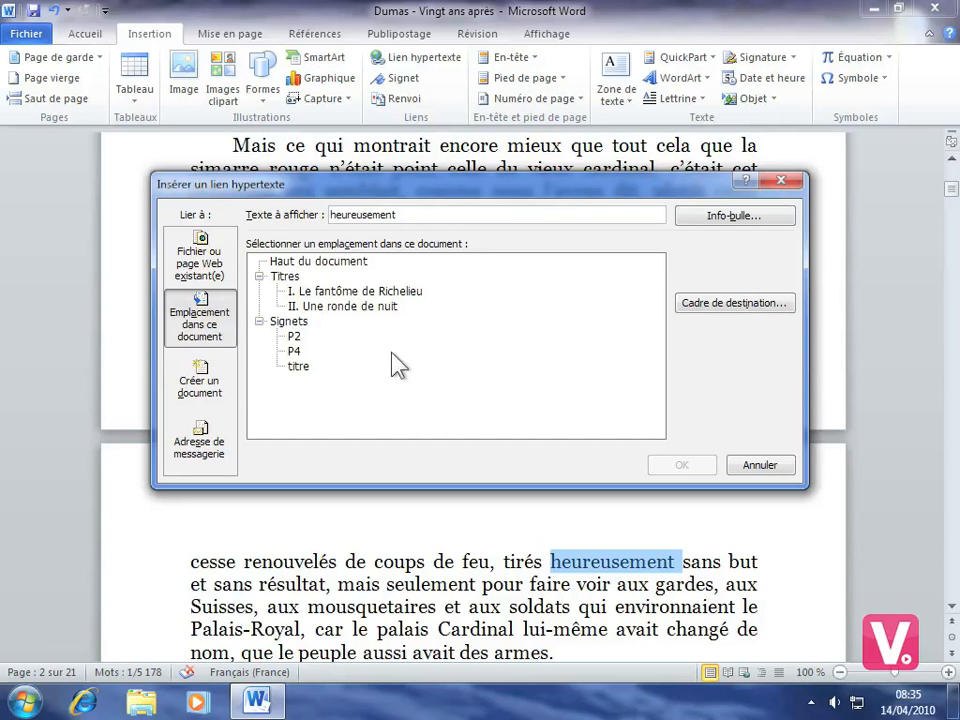
pyautogui.click(298, 367)
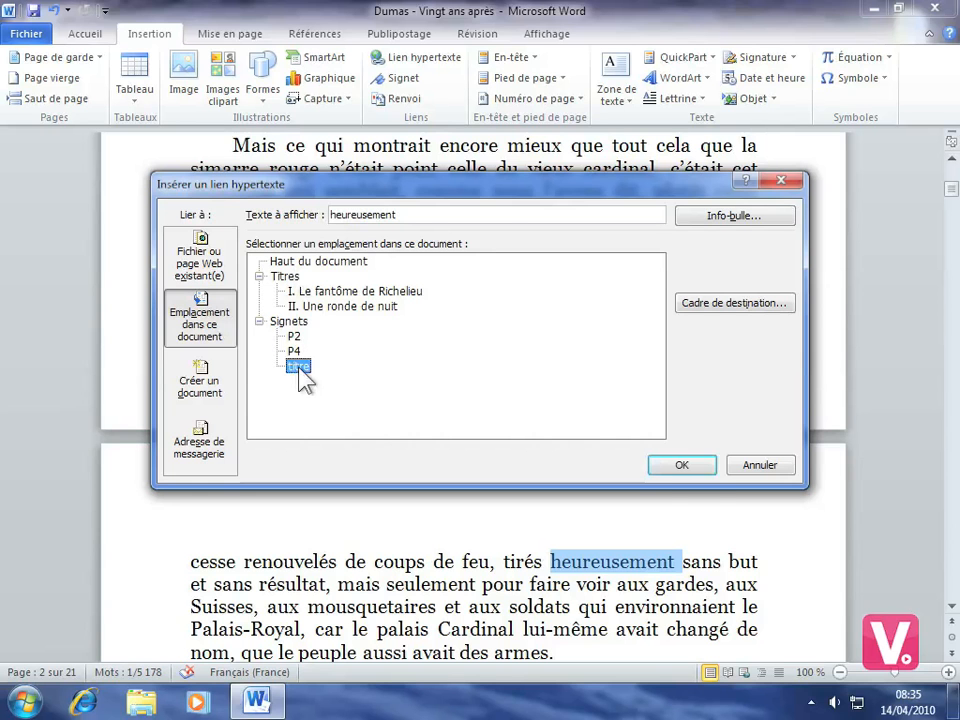
pyautogui.click(680, 464)
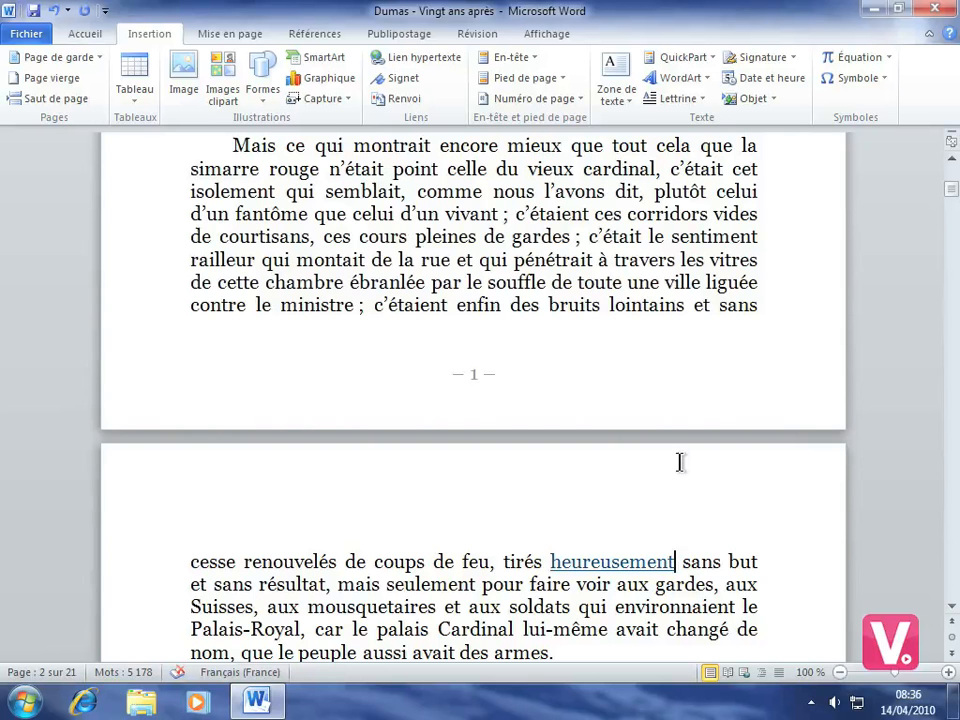
pyautogui.rightClick(619, 566)
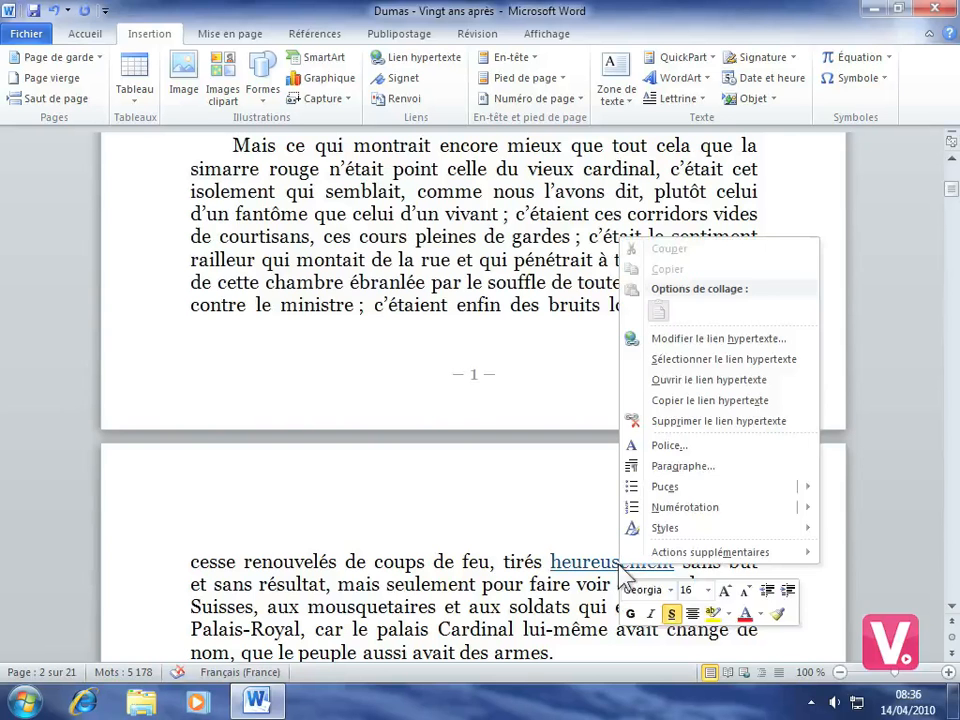
pyautogui.click(690, 380)
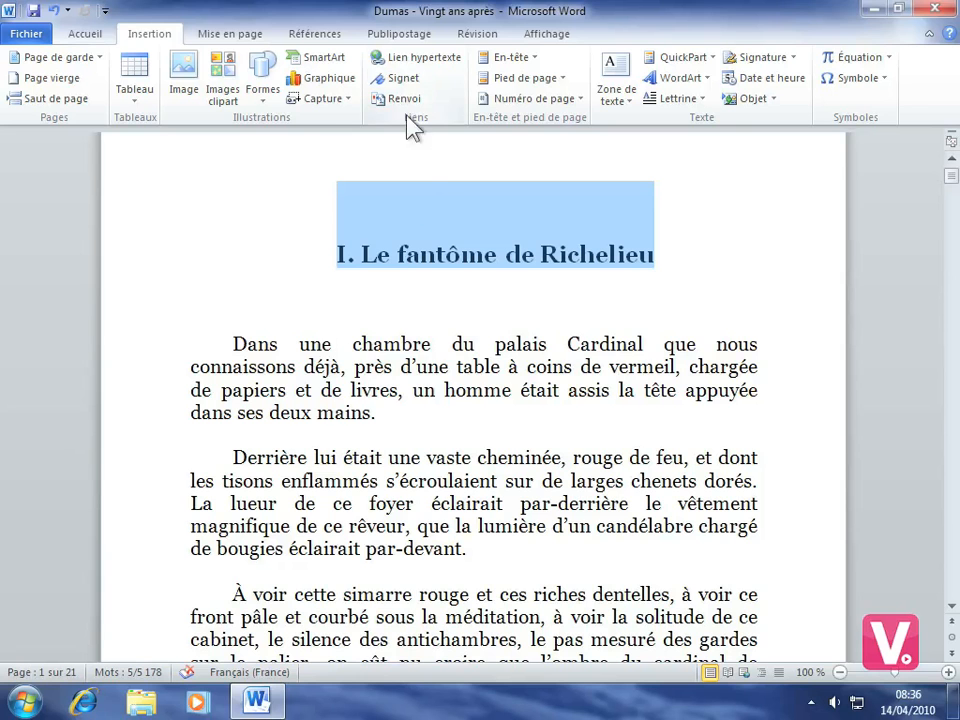
# Delete the titre bookmark from the document, close the bookmark dialog and deselect the heading.
pyautogui.click(402, 79)
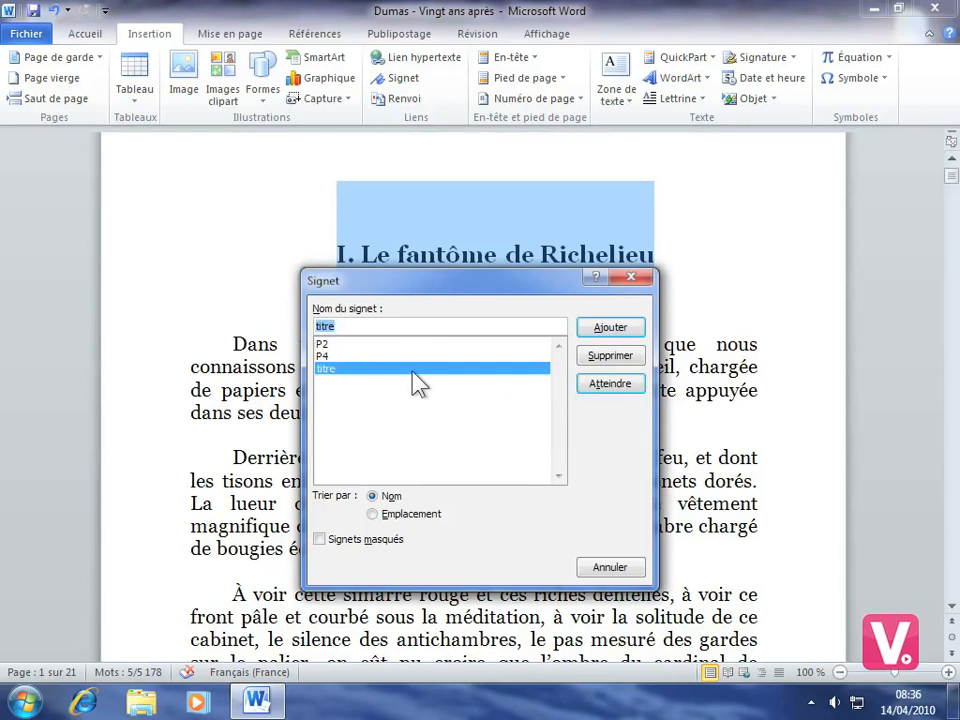
pyautogui.click(610, 357)
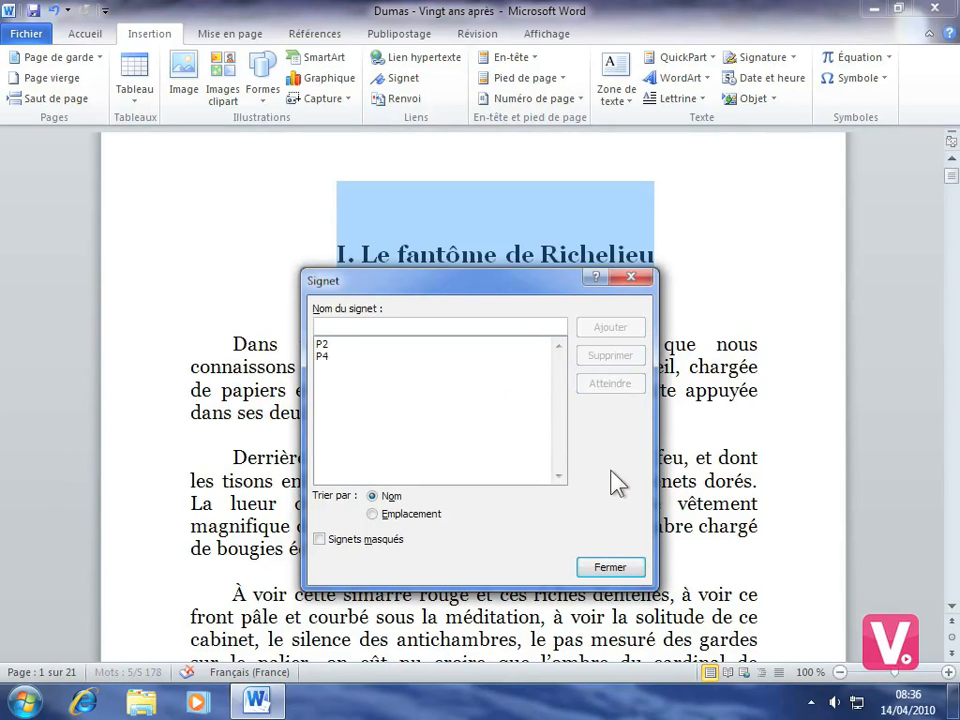
pyautogui.click(606, 566)
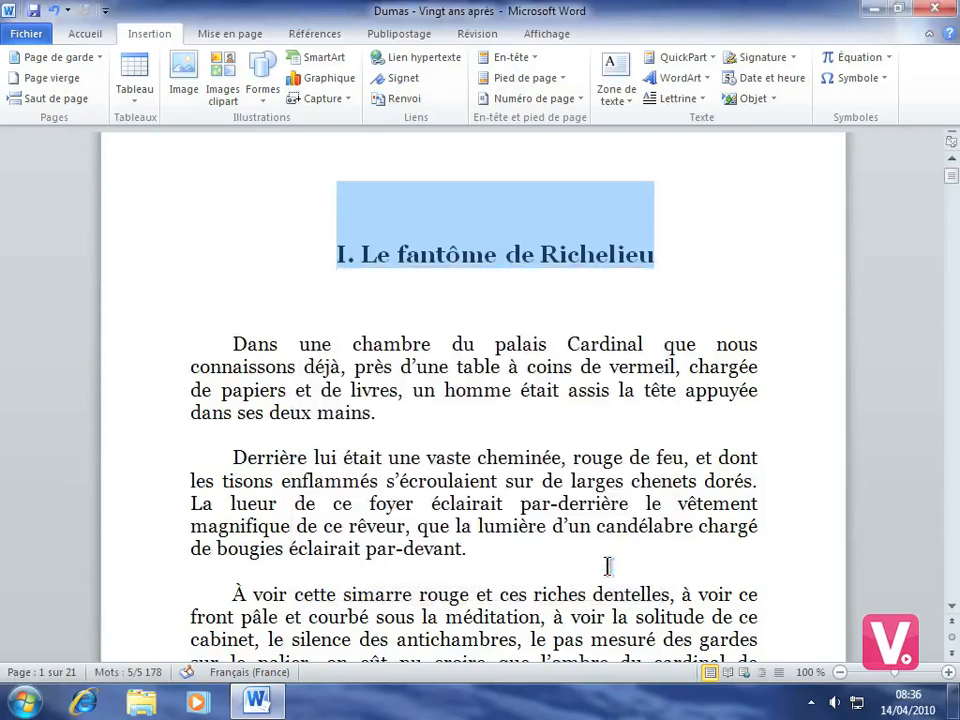
pyautogui.click(497, 460)
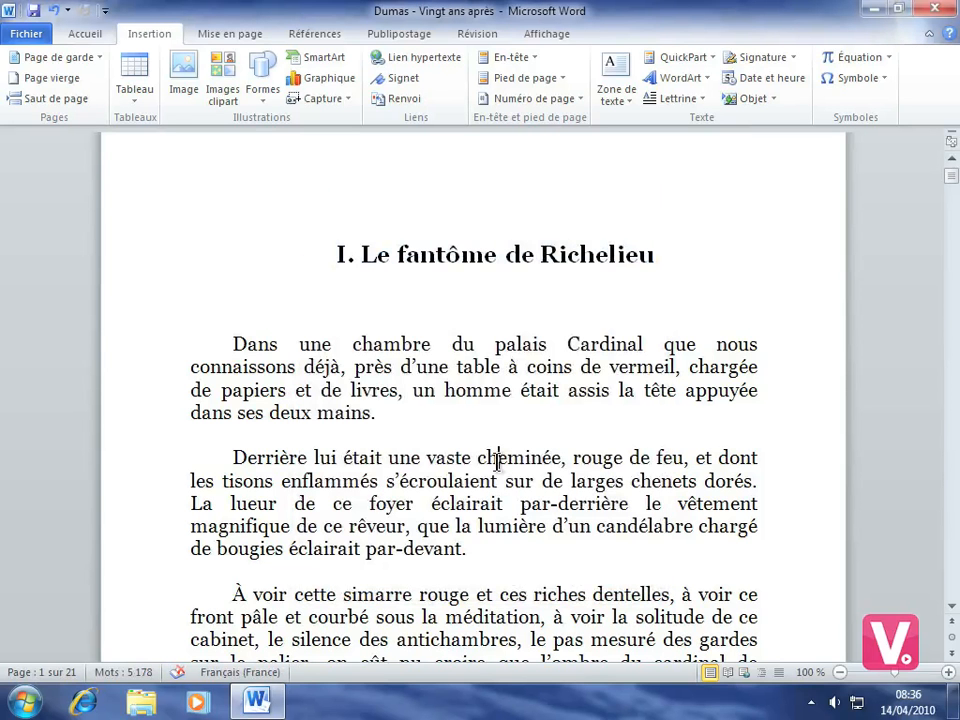